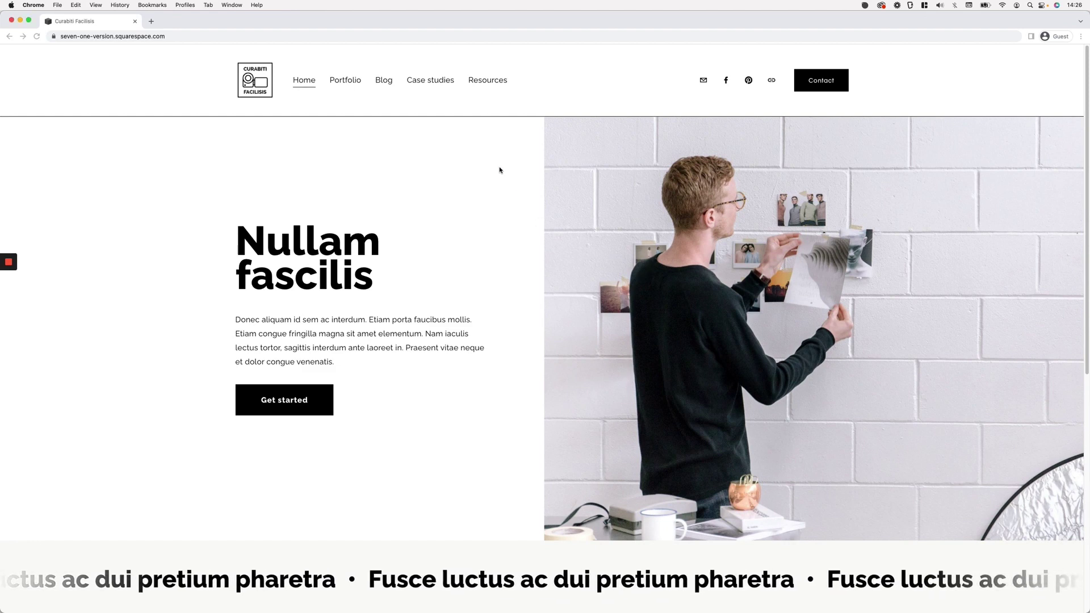
Step: Switch from the live site browser to the Squarespace editor window
{"action": "left_click", "coordinate": [477, 80]}
{"action": "mouse_move", "coordinate": [481, 88]}
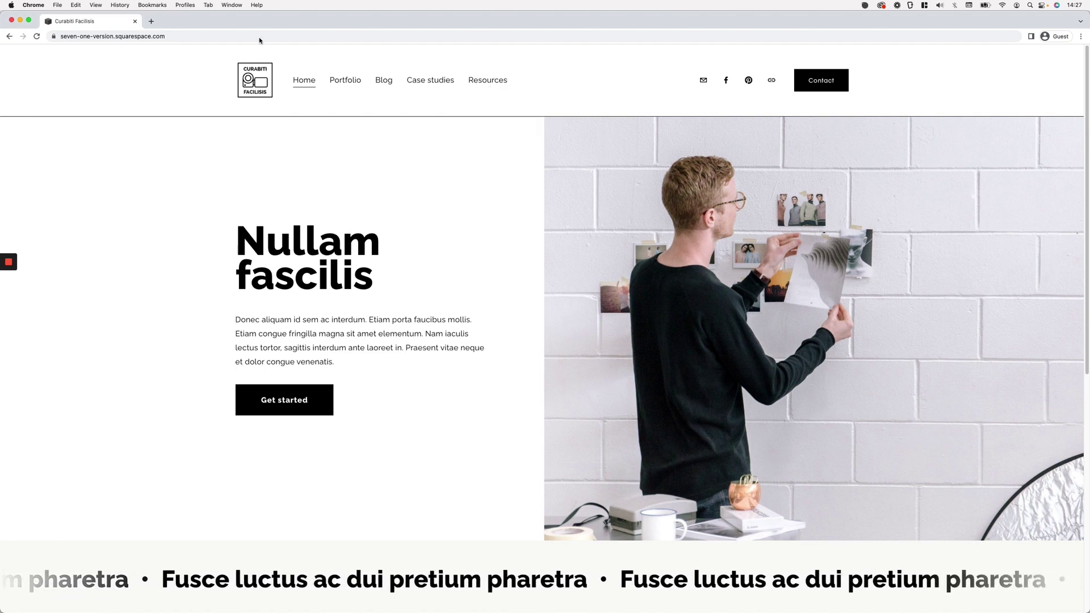
{"action": "key", "text": "ctrl+Up"}
{"action": "left_click", "coordinate": [182, 158]}
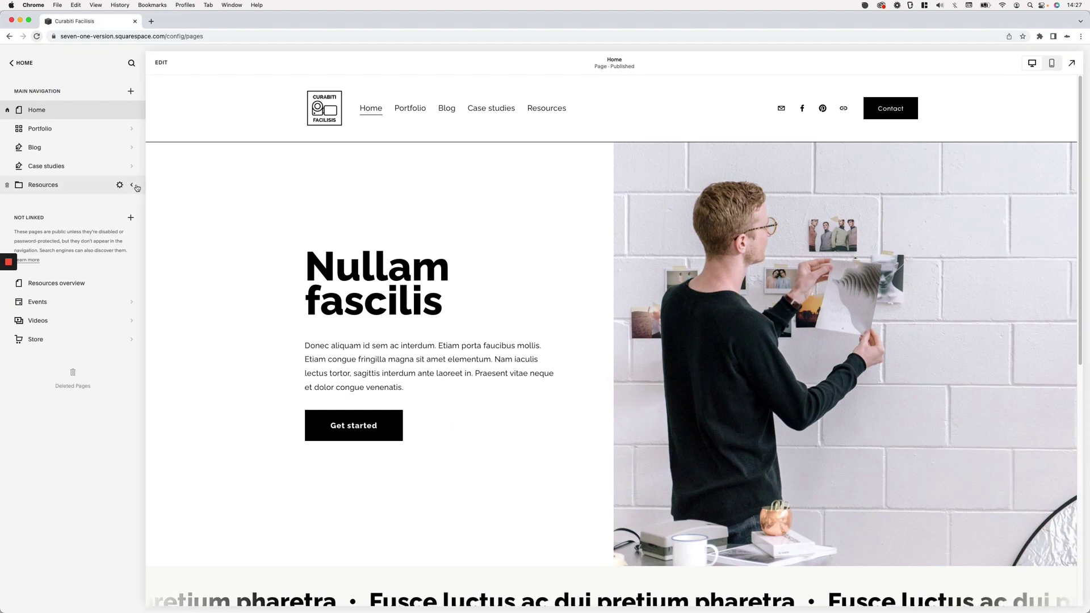
Step: Check the Resources folder settings and the Resources overview page settings, closing both unchanged
{"action": "mouse_move", "coordinate": [548, 109]}
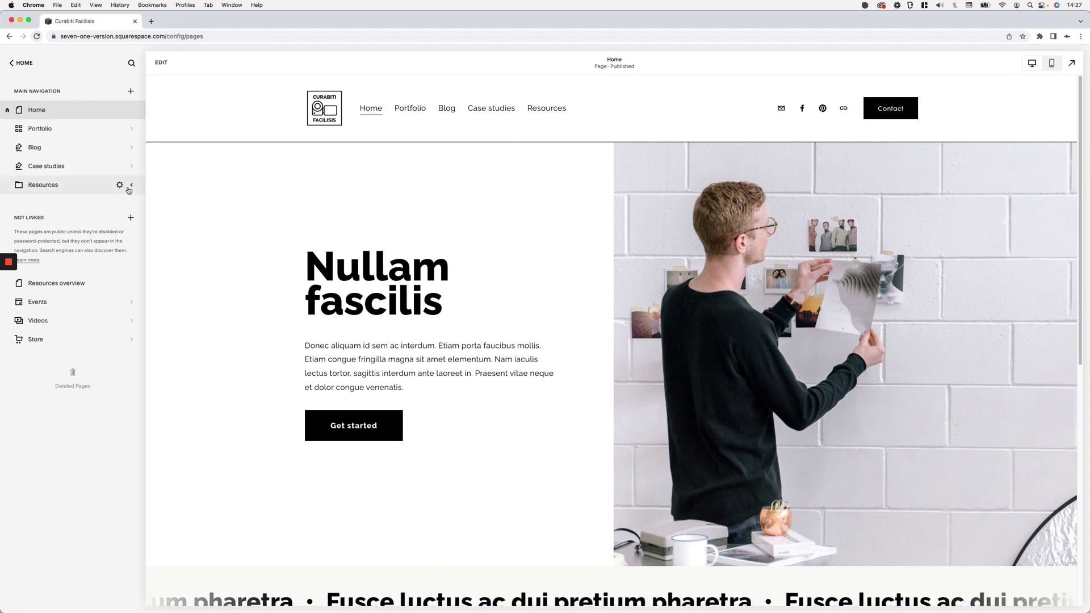
{"action": "left_click", "coordinate": [123, 188]}
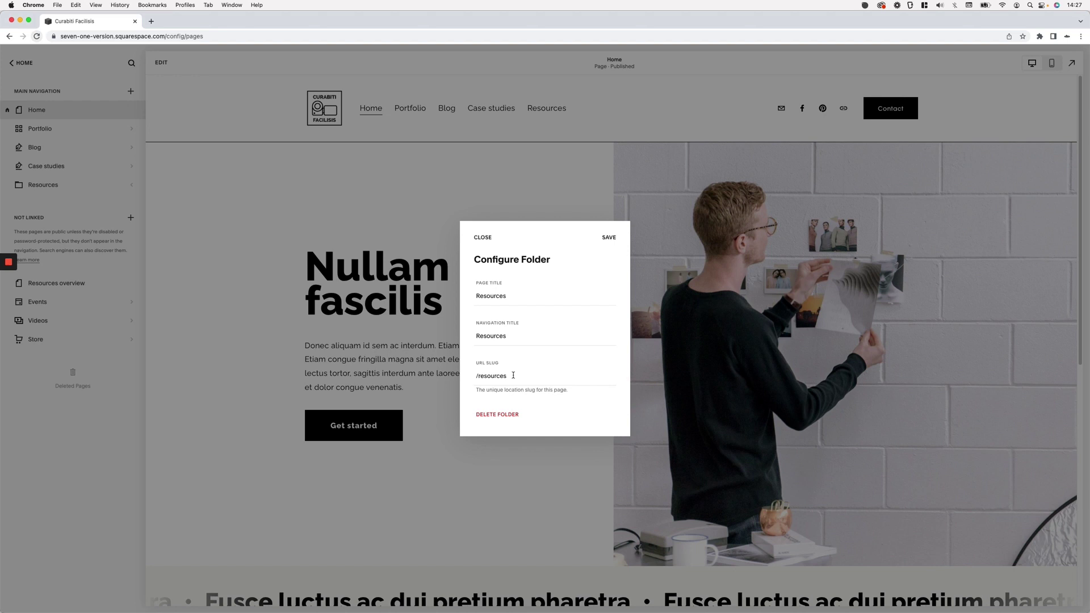
{"action": "left_click", "coordinate": [482, 238]}
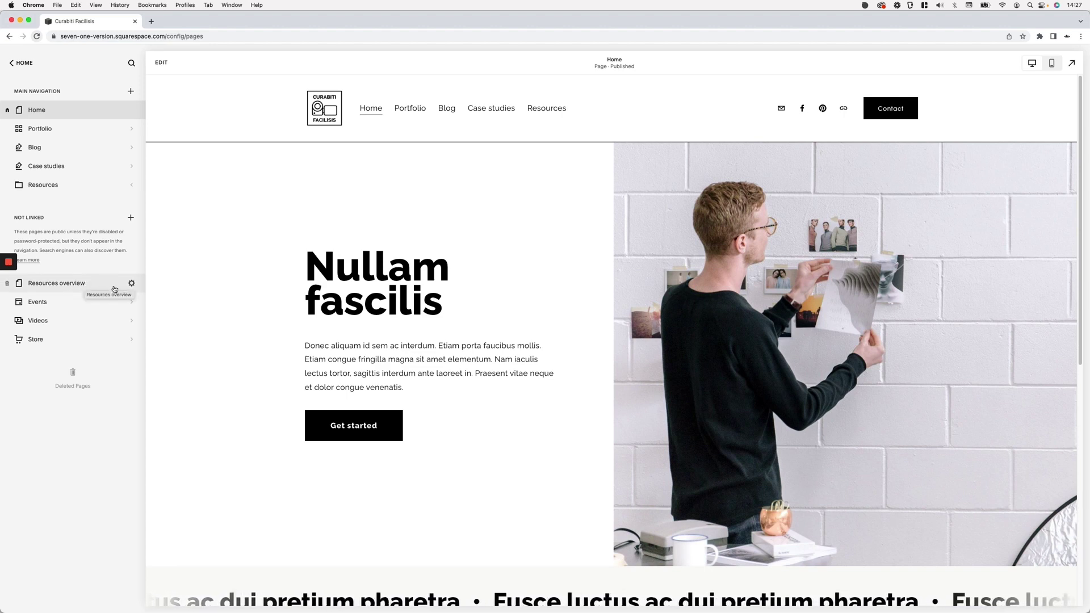
{"action": "left_click", "coordinate": [132, 284]}
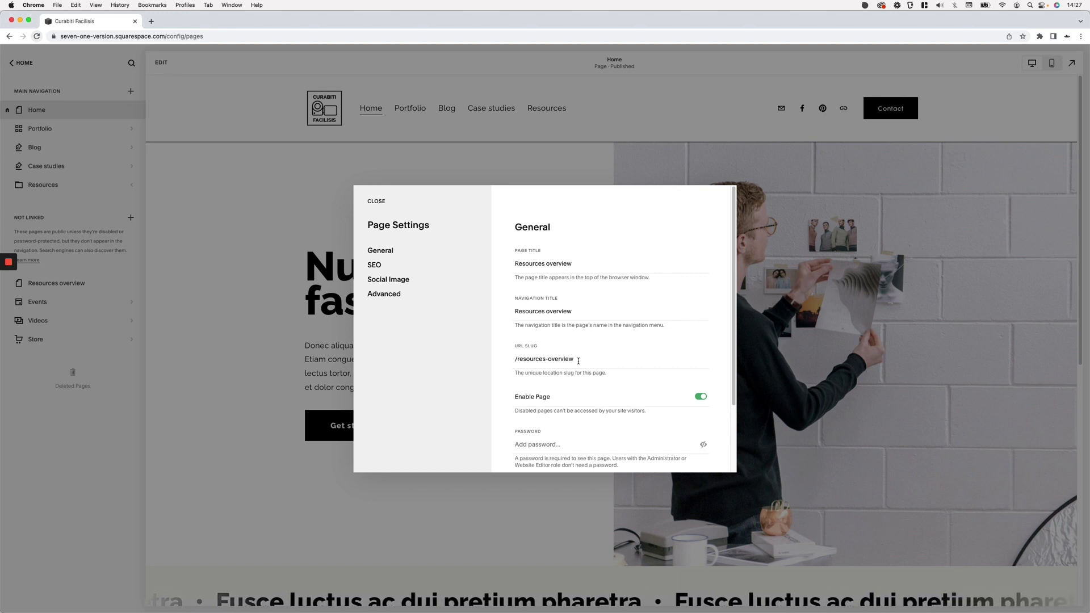
{"action": "left_click", "coordinate": [376, 201]}
Step: Go to Settings > Advanced > Code Injection and review the header's jQuery 3.6.0 script line
{"action": "left_click", "coordinate": [24, 63]}
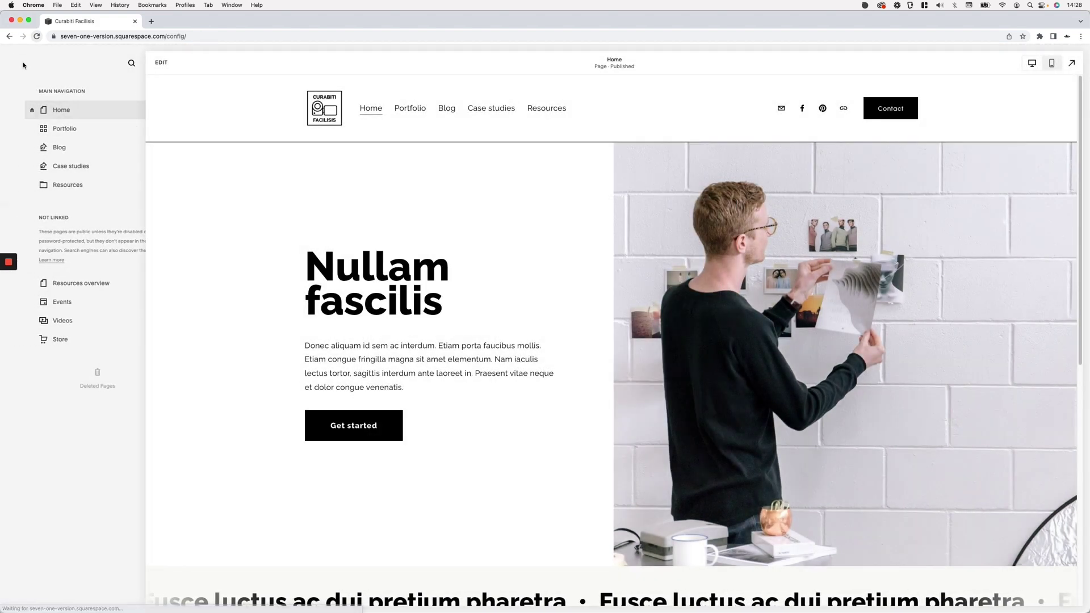
{"action": "left_click", "coordinate": [65, 259]}
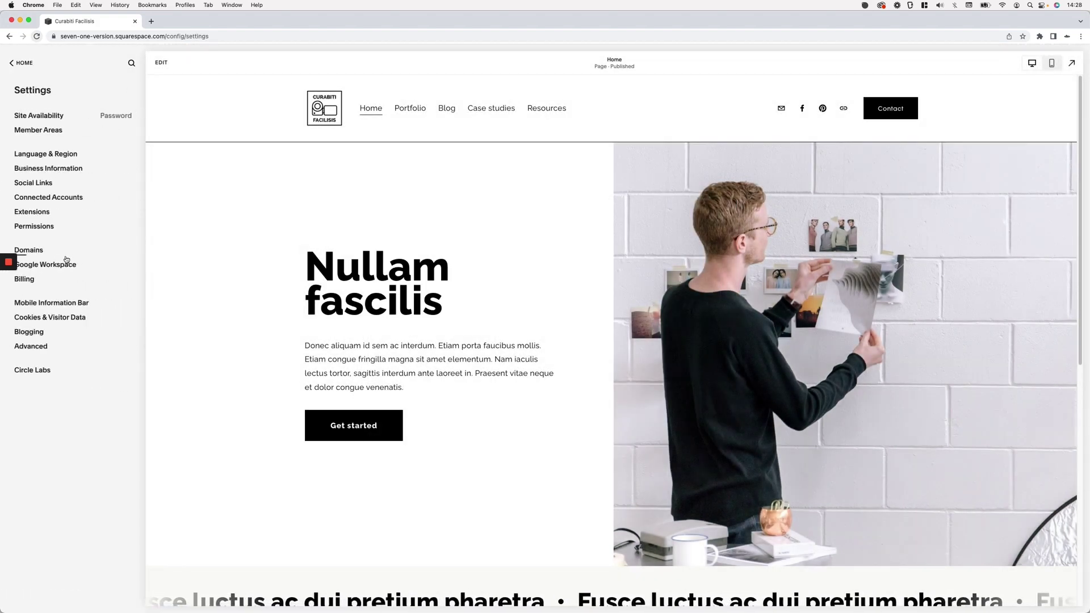
{"action": "left_click", "coordinate": [63, 348]}
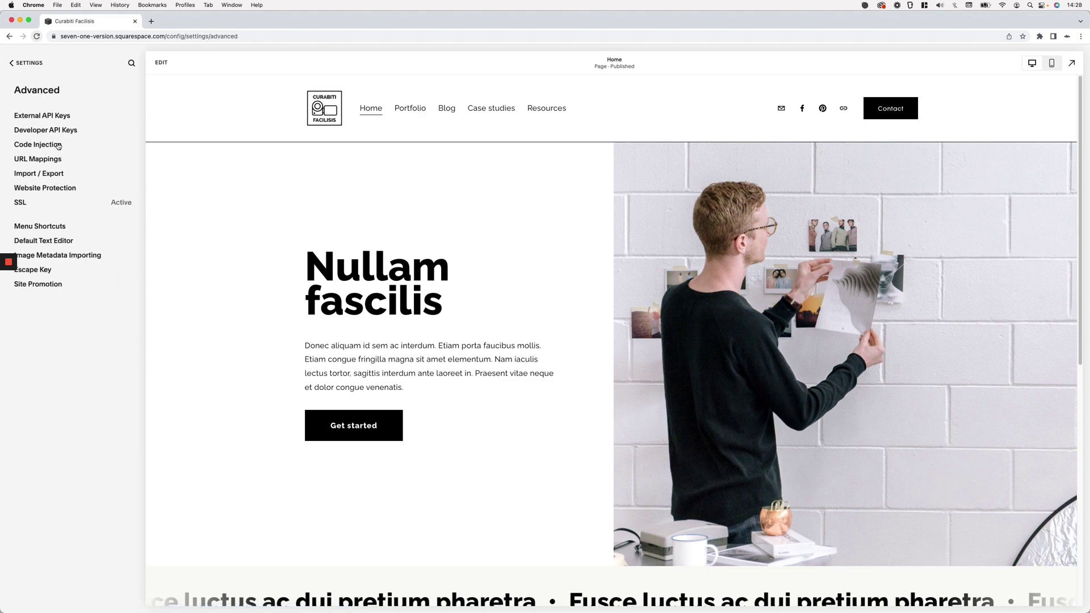
{"action": "left_click", "coordinate": [65, 147]}
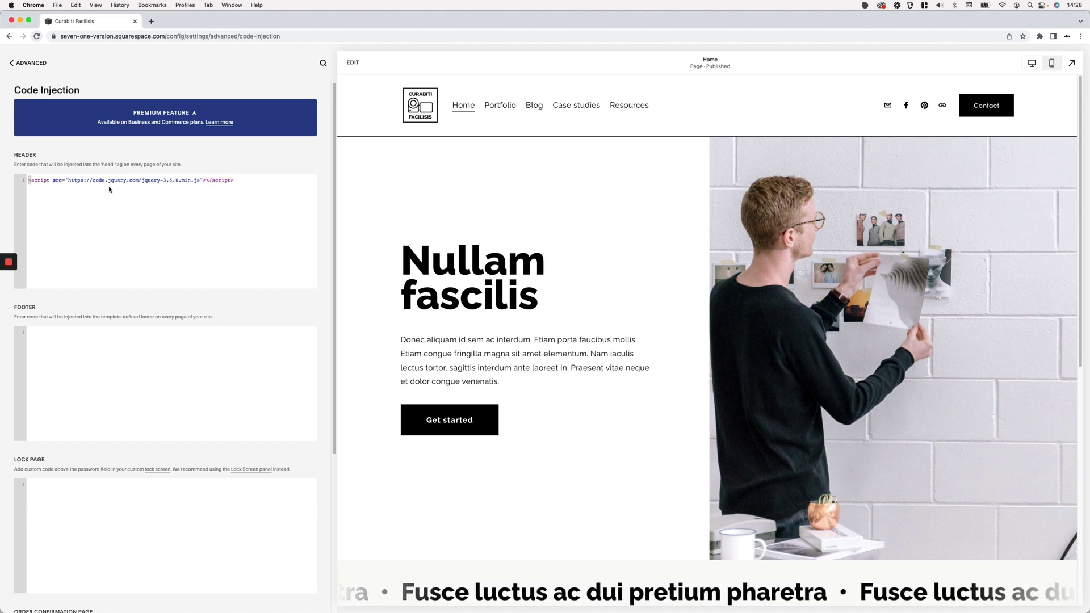
{"action": "left_click_drag", "start_coordinate": [28, 180], "coordinate": [238, 183]}
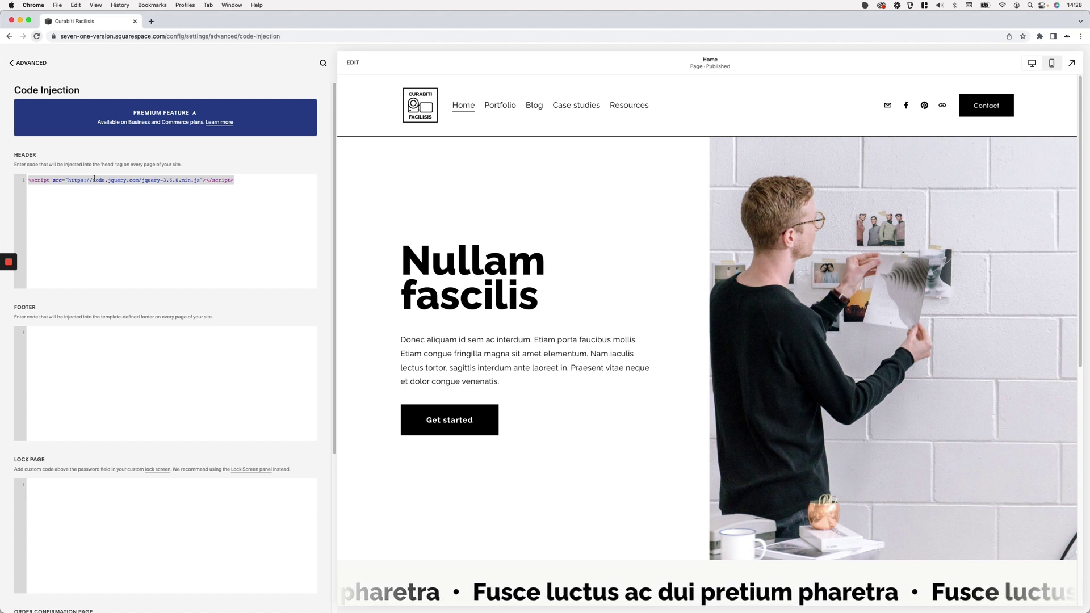
{"action": "left_click", "coordinate": [238, 181]}
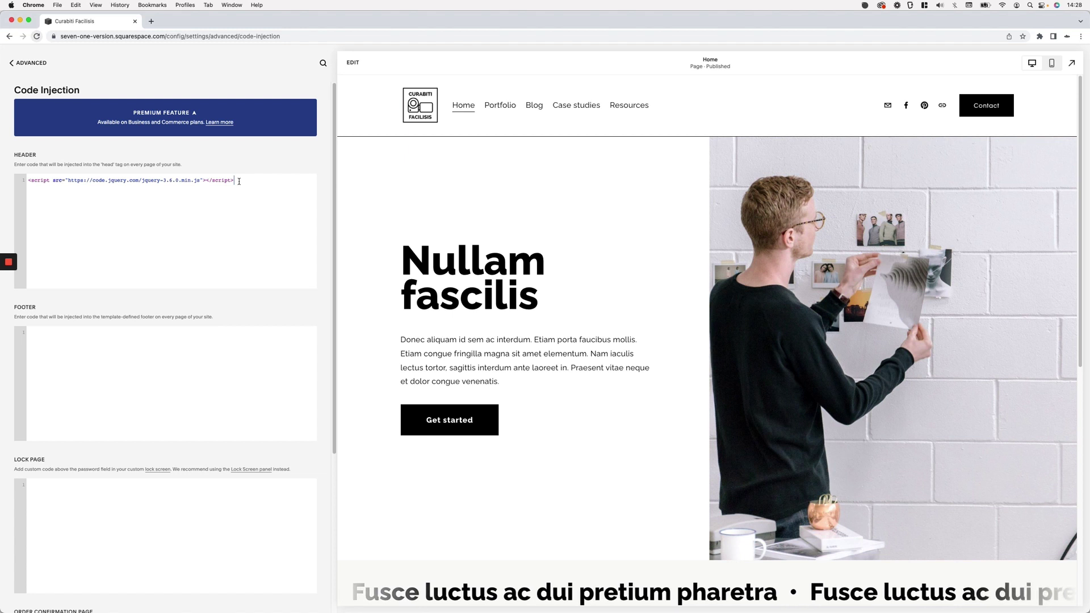
Step: Paste the redirect click-handler script into the empty Footer field
{"action": "left_click", "coordinate": [215, 346]}
{"action": "type", "text": "<script> $(\".header-nav-folder-title[href='/old-link']\").click(function() {   window.location.href = \"/new-link\";  }); </script>"}
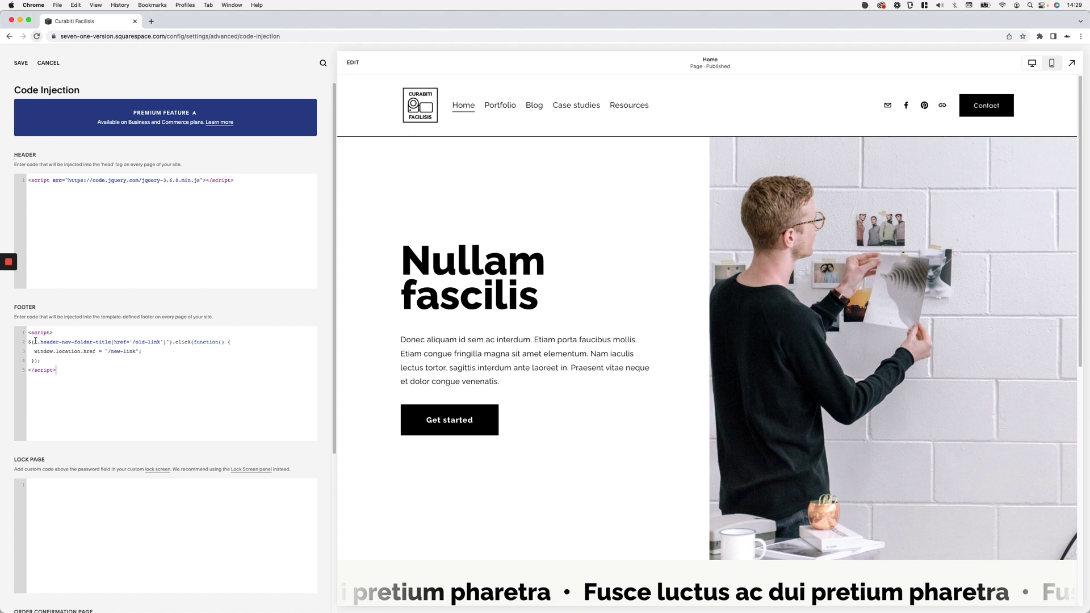
{"action": "left_click_drag", "start_coordinate": [38, 342], "coordinate": [111, 343]}
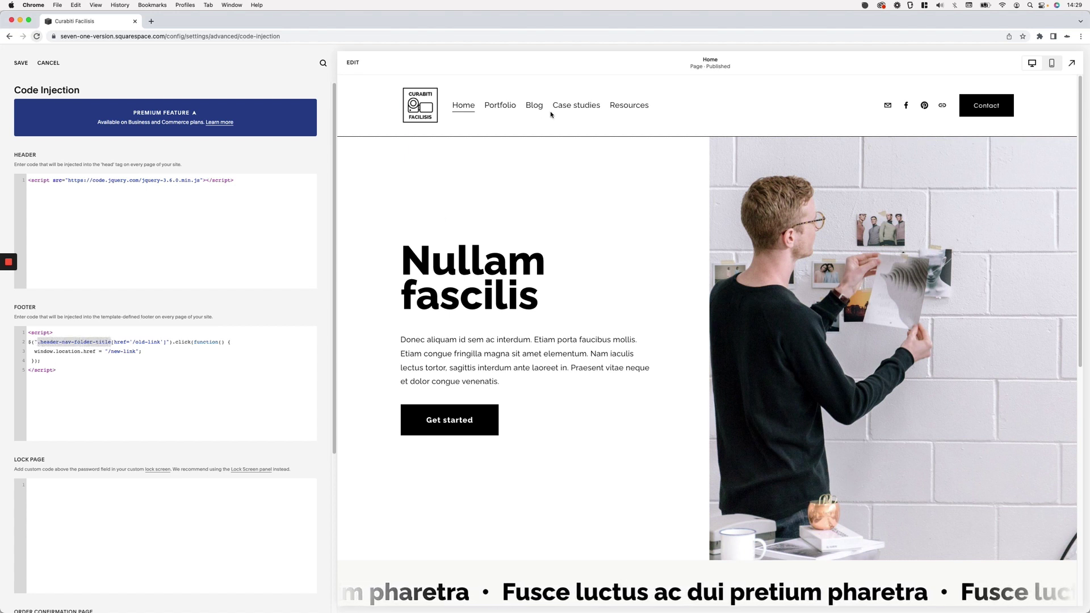
{"action": "mouse_move", "coordinate": [648, 114]}
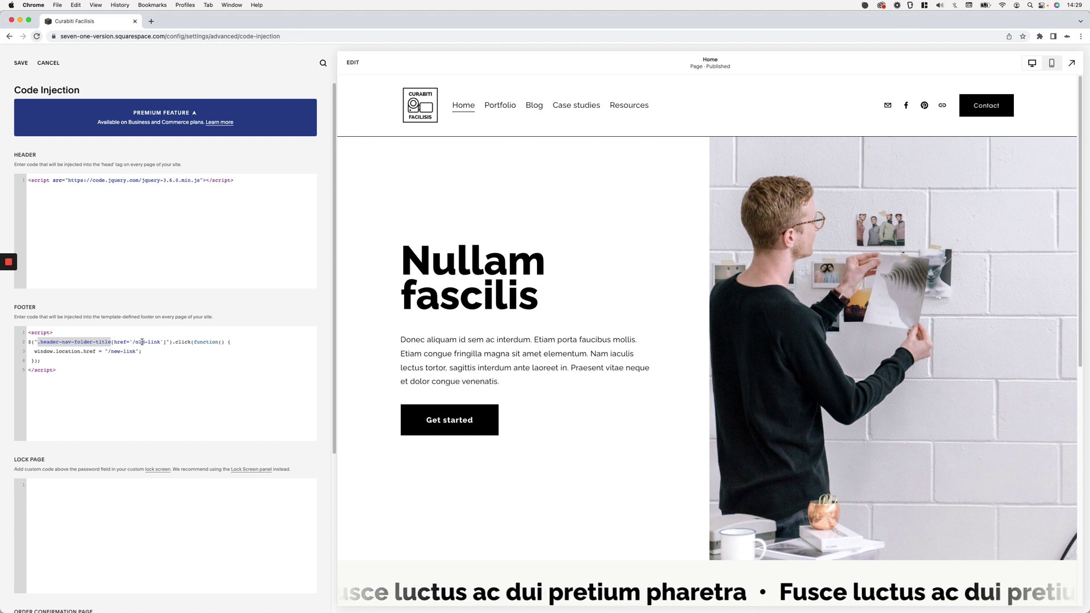
Step: Replace the placeholders with 'resources' and redirect path 'resources-overview', then save the footer code
{"action": "left_click_drag", "start_coordinate": [135, 343], "coordinate": [159, 341]}
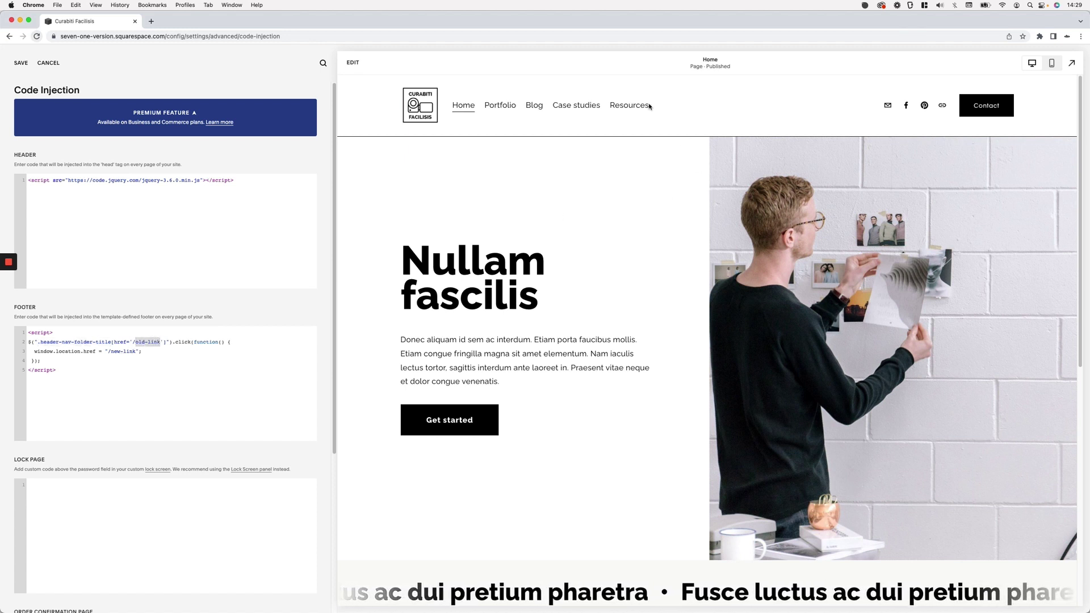
{"action": "mouse_move", "coordinate": [630, 106]}
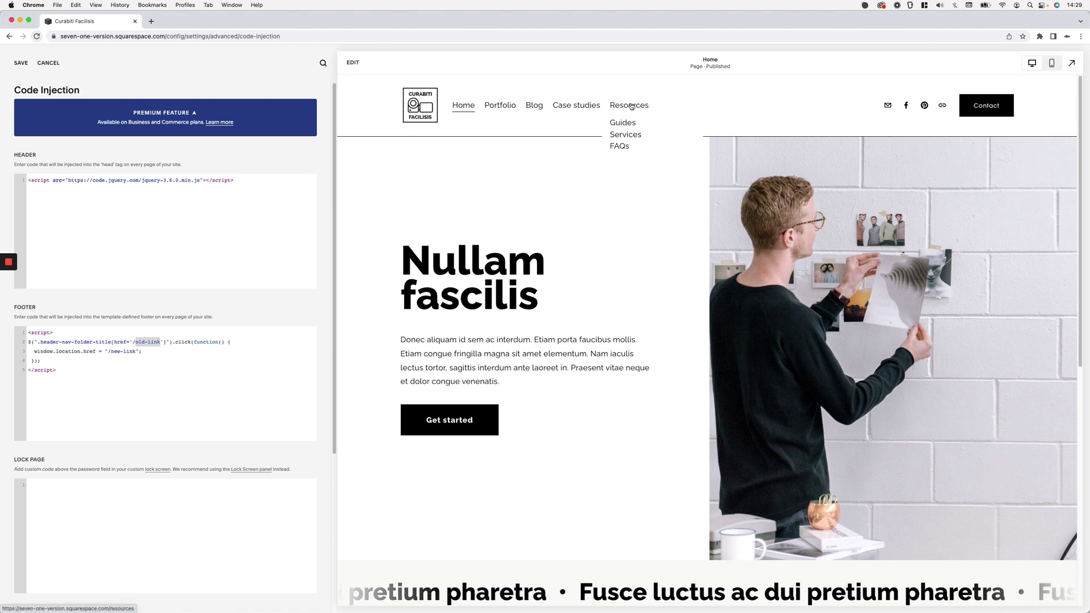
{"action": "type", "text": "resource"}
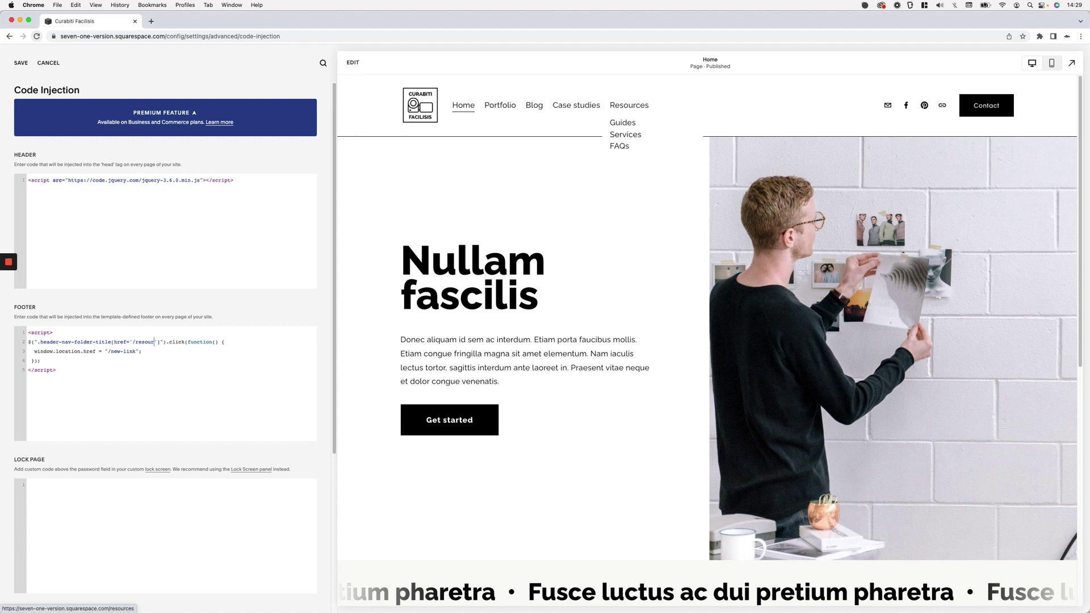
{"action": "type", "text": "s"}
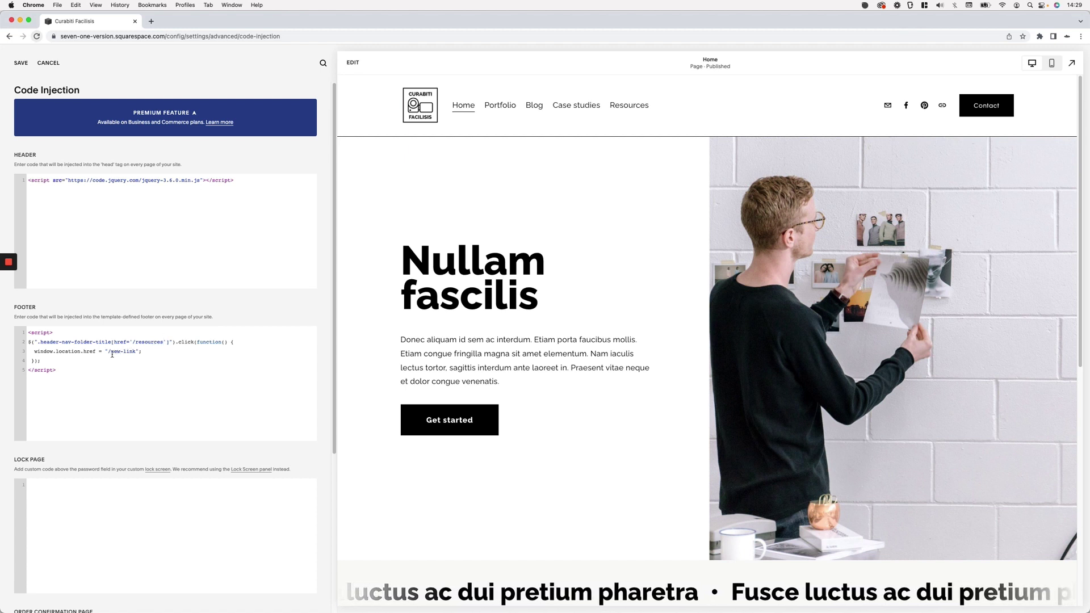
{"action": "left_click_drag", "start_coordinate": [111, 352], "coordinate": [136, 354]}
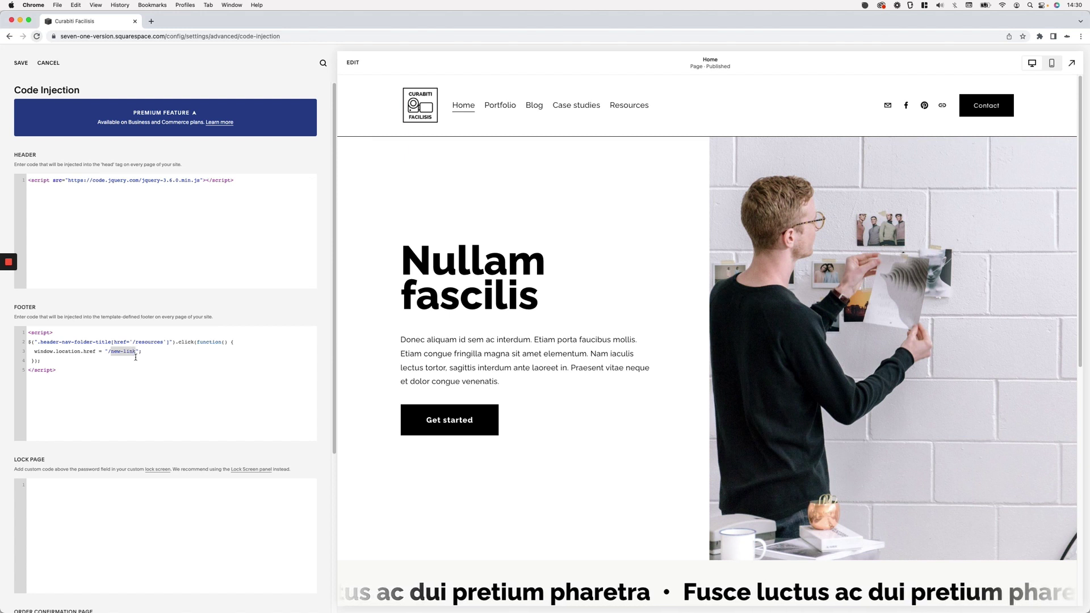
{"action": "type", "text": "resources-o"}
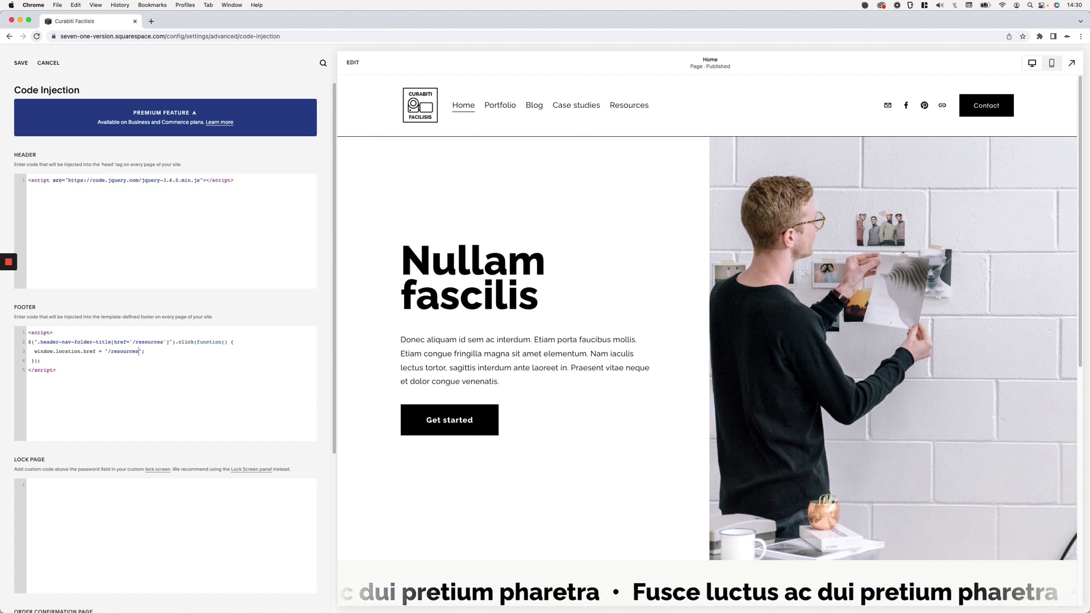
{"action": "type", "text": "verview"}
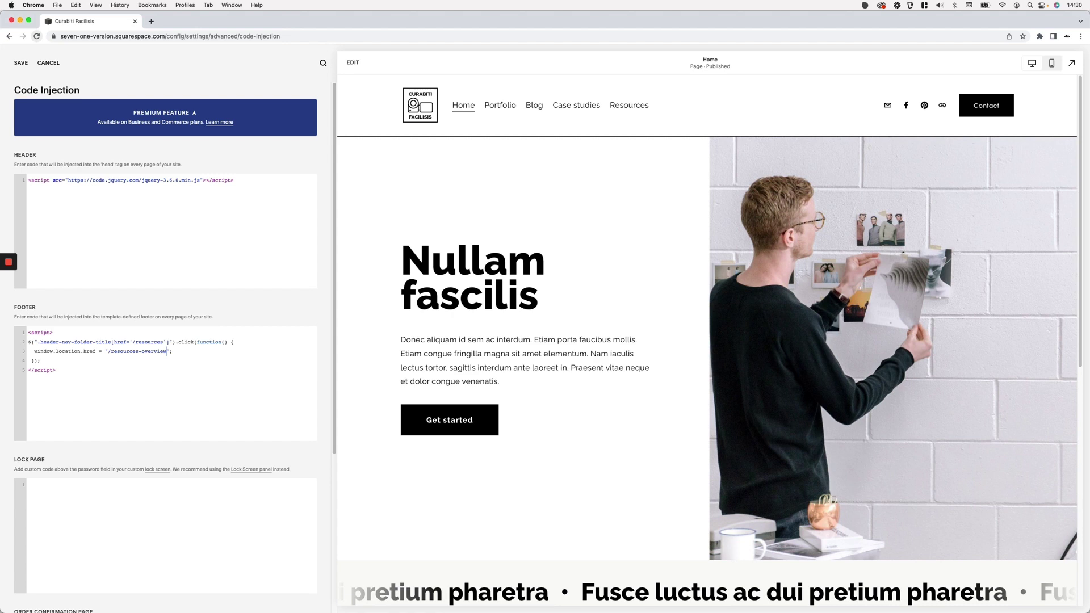
{"action": "left_click", "coordinate": [23, 64]}
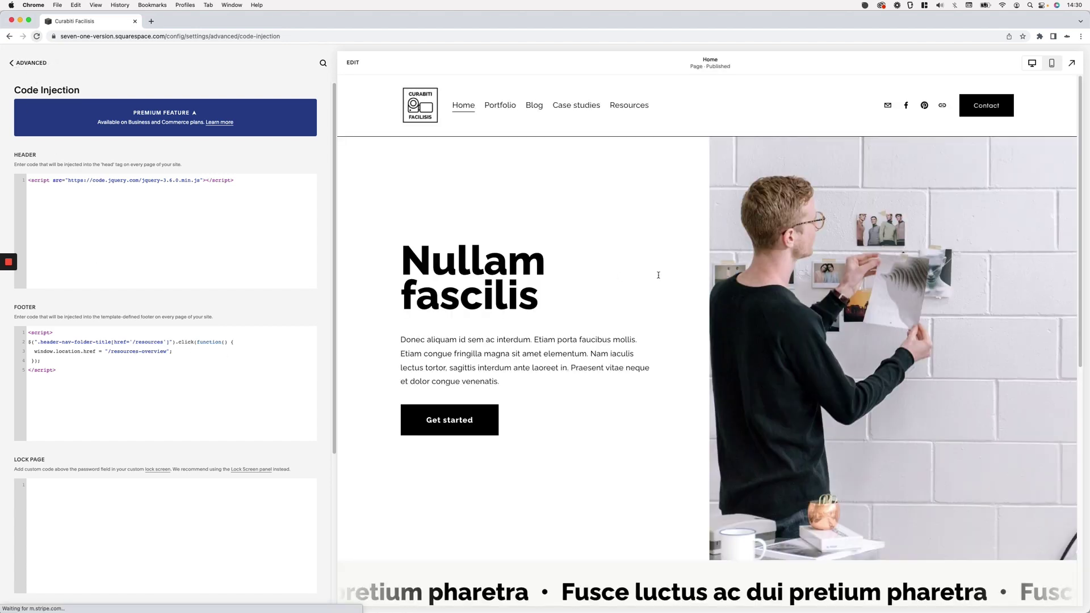
Step: Reload the live site and confirm the Resources title opens /resources-overview
{"action": "key", "text": "ctrl+Up"}
{"action": "left_click", "coordinate": [621, 203]}
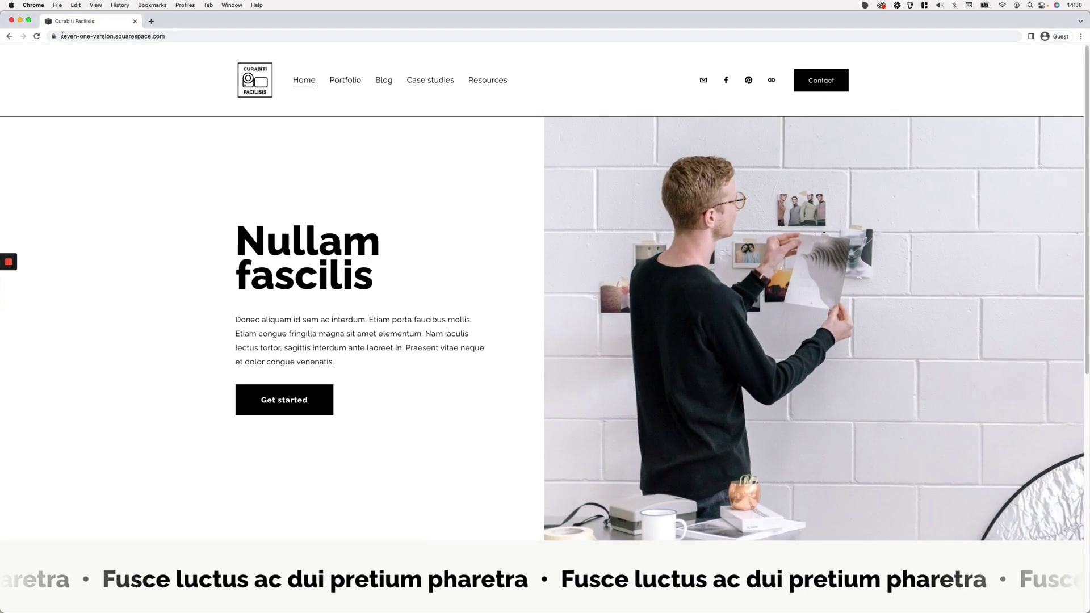
{"action": "key", "text": "super+r"}
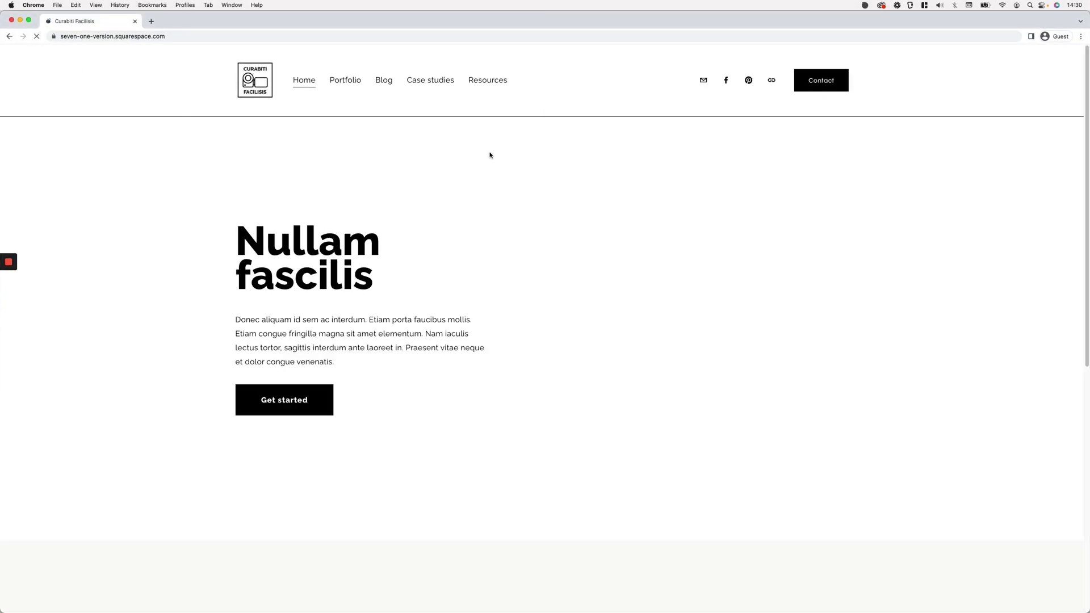
{"action": "mouse_move", "coordinate": [491, 81]}
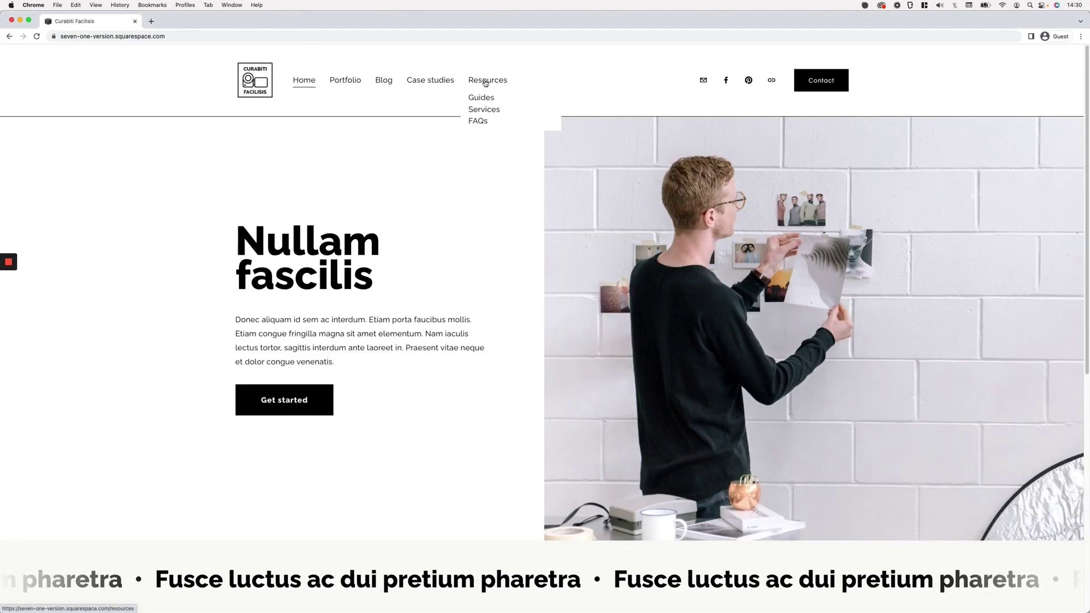
{"action": "left_click", "coordinate": [486, 83]}
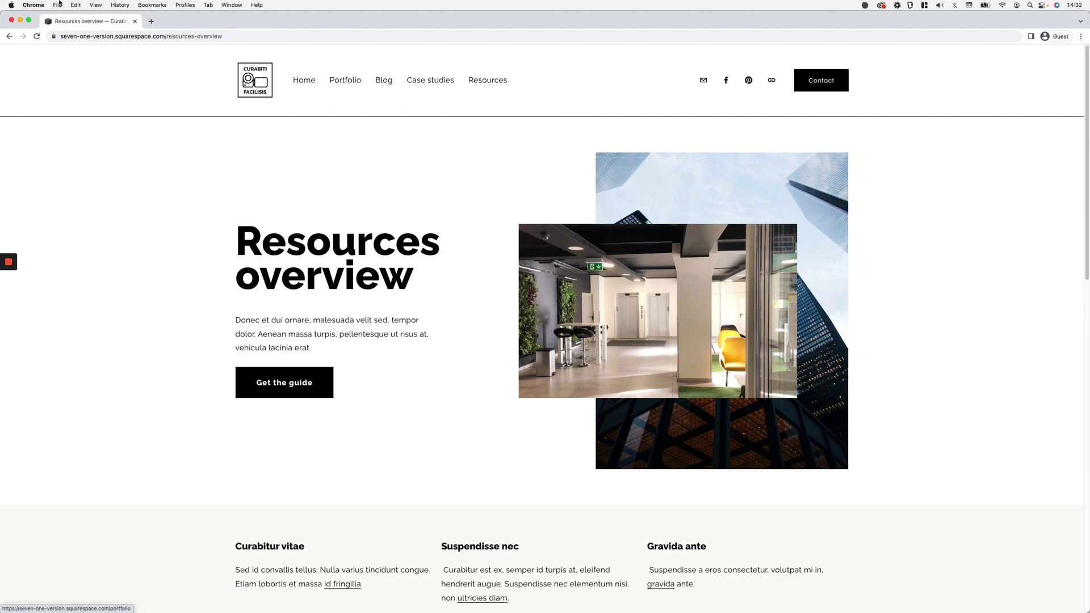
Step: Back in Code Injection, paste a duplicate of the click handler below the existing one
{"action": "key", "text": "ctrl+Up"}
{"action": "left_click", "coordinate": [817, 227]}
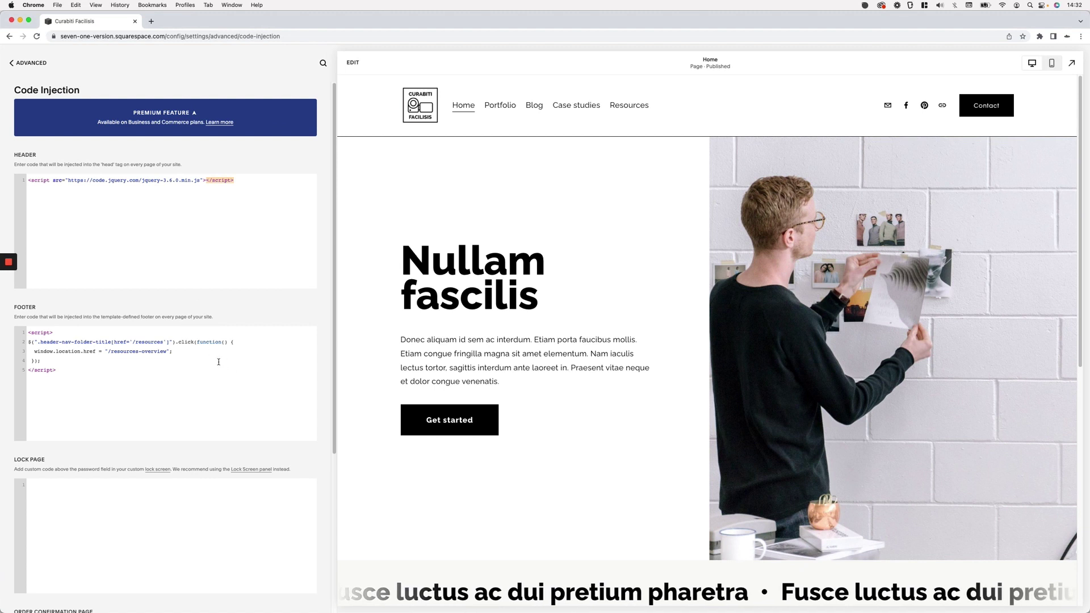
{"action": "left_click_drag", "start_coordinate": [54, 361], "coordinate": [27, 343]}
{"action": "key", "text": "super+c"}
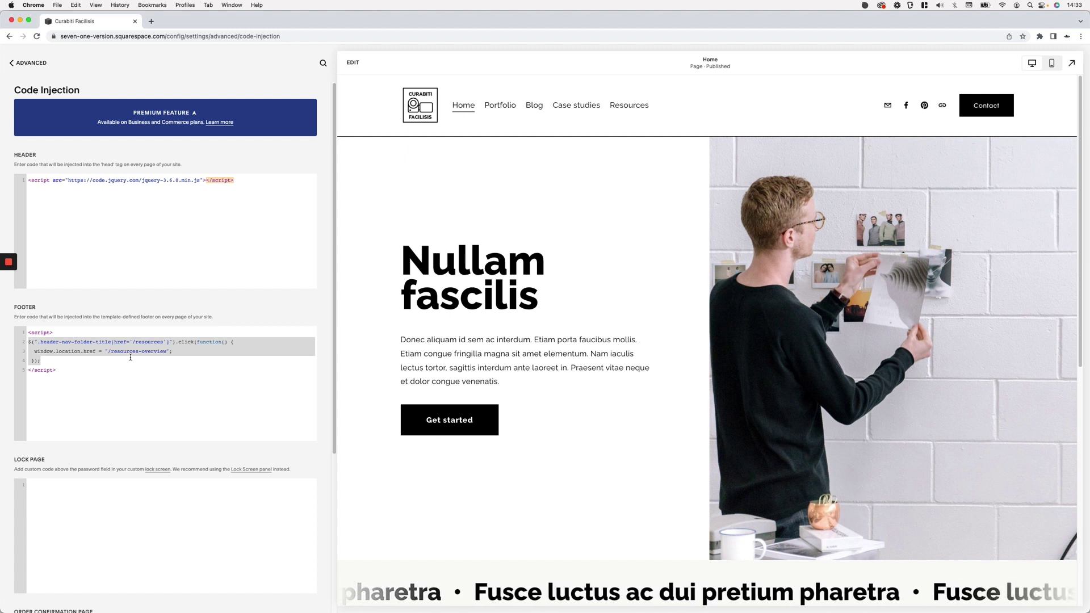
{"action": "left_click", "coordinate": [80, 359]}
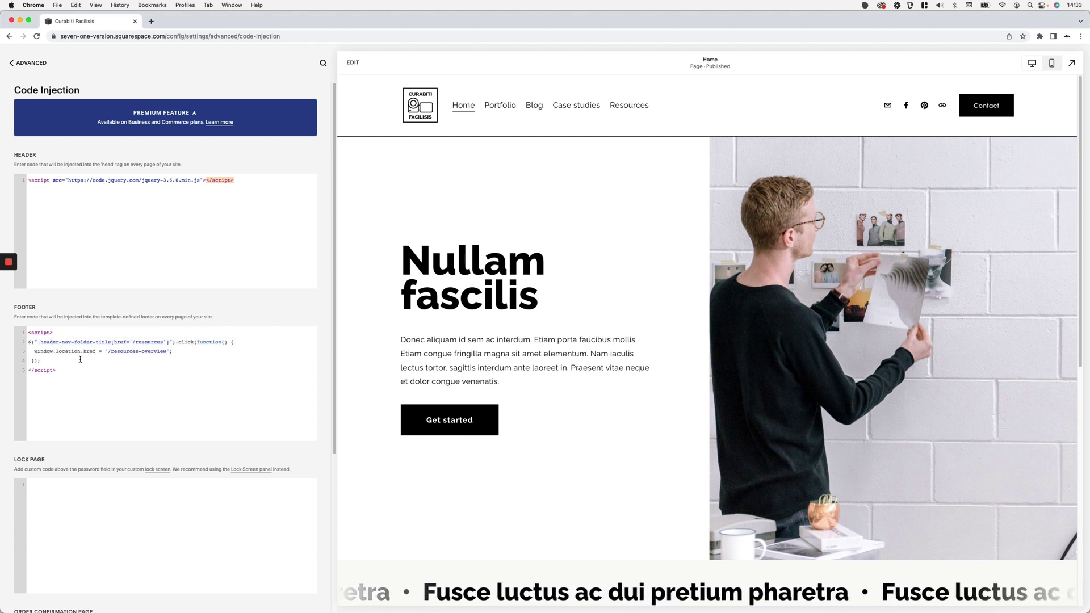
{"action": "key", "text": "Return"}
{"action": "key", "text": "Return"}
{"action": "key", "text": "super+v"}
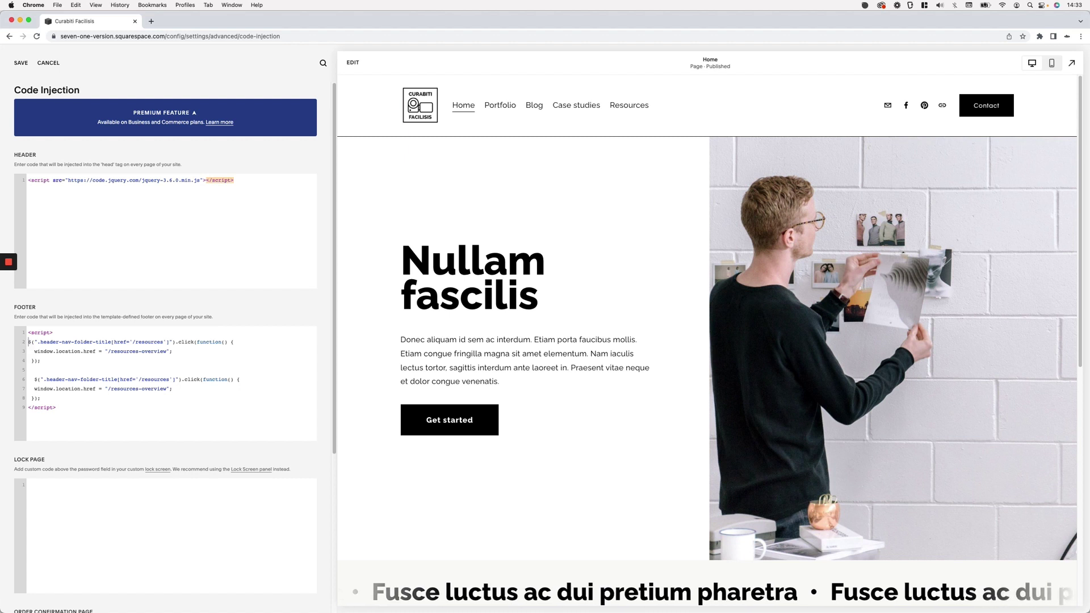
{"action": "left_click", "coordinate": [34, 389]}
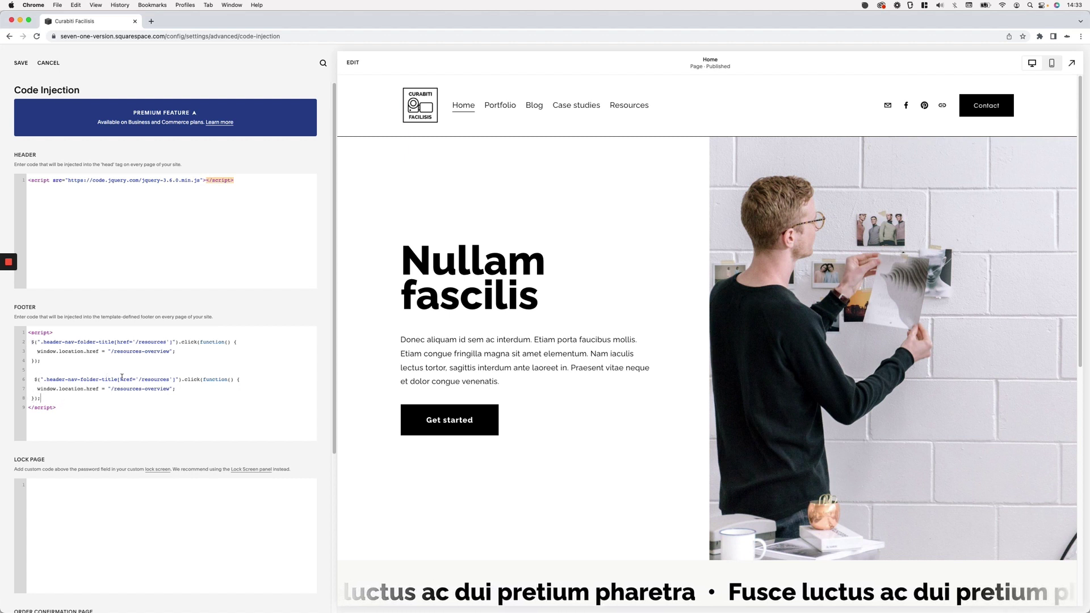
Step: Change the copy's paths to 'old-link' and 'new-link' as template placeholders
{"action": "left_click_drag", "start_coordinate": [142, 380], "coordinate": [168, 379]}
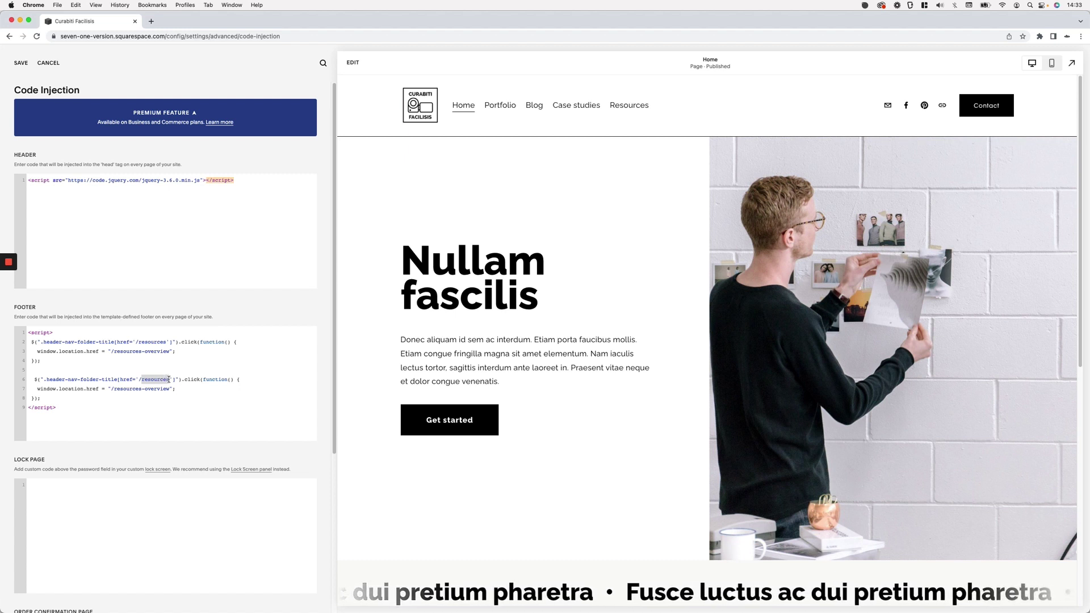
{"action": "type", "text": "old-link"}
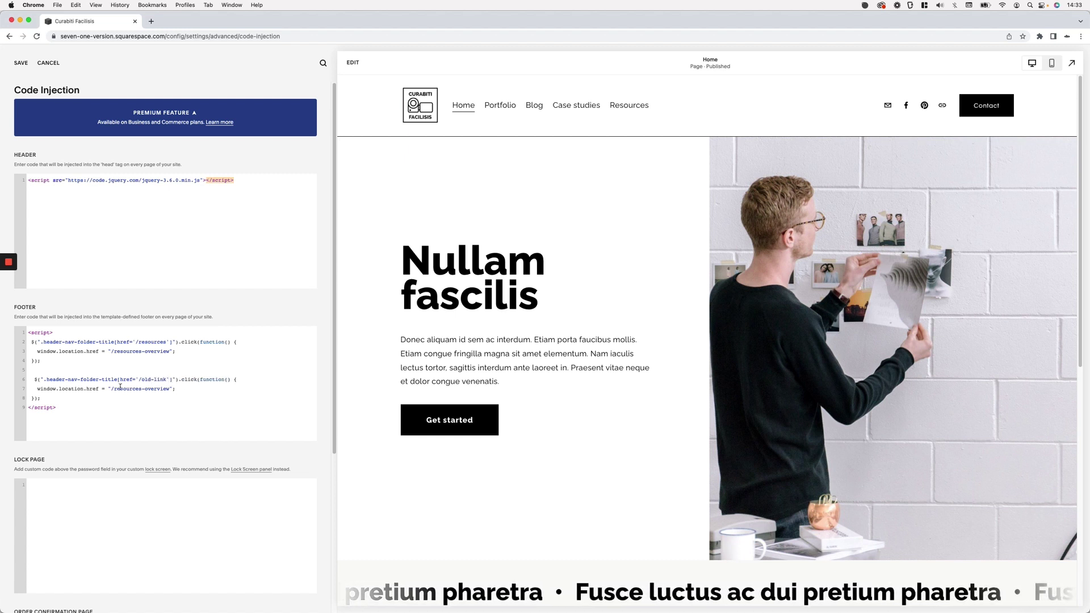
{"action": "left_click_drag", "start_coordinate": [115, 389], "coordinate": [170, 390]}
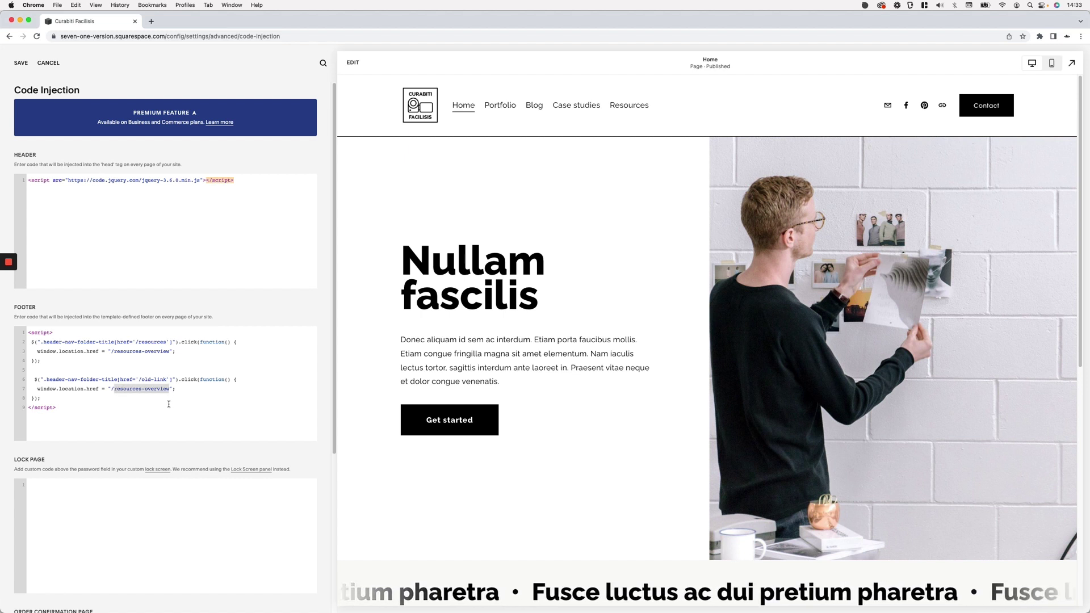
{"action": "type", "text": "new-lin"}
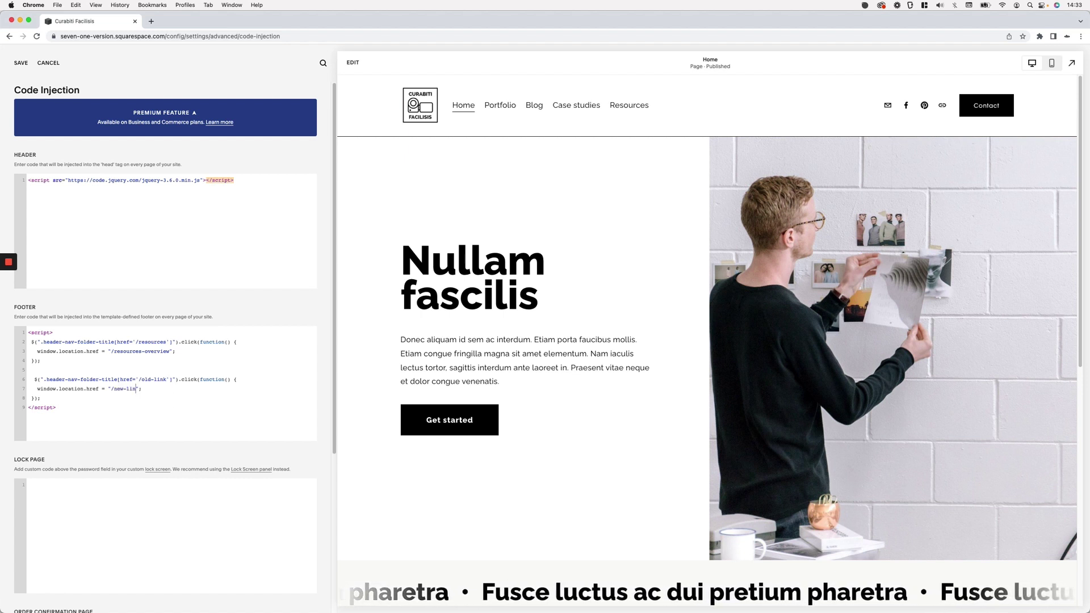
{"action": "type", "text": "k"}
{"action": "left_click", "coordinate": [167, 388]}
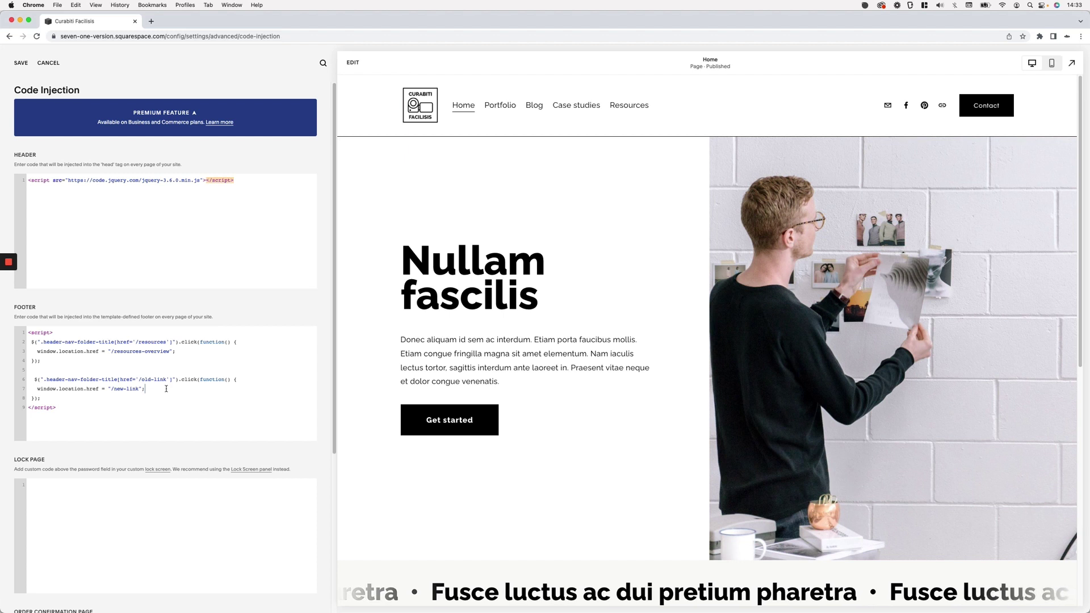